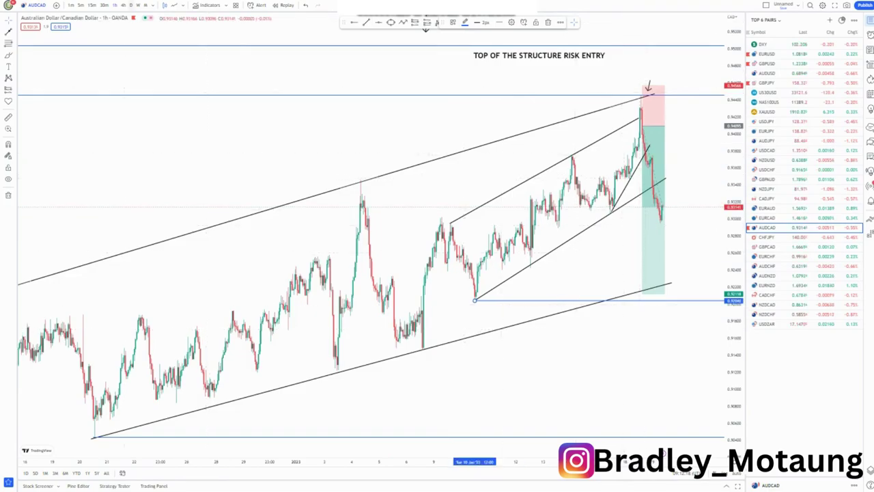
Switch the AUDCAD chart to the daily timeframe and show the full structure with its mass psychology and risk entry notes.
left_click(132, 6)
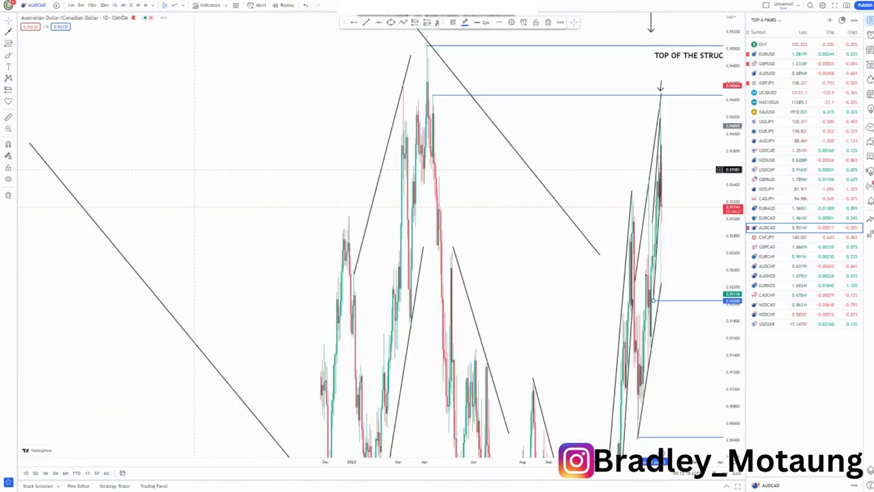
scroll(542, 280, "down", 5)
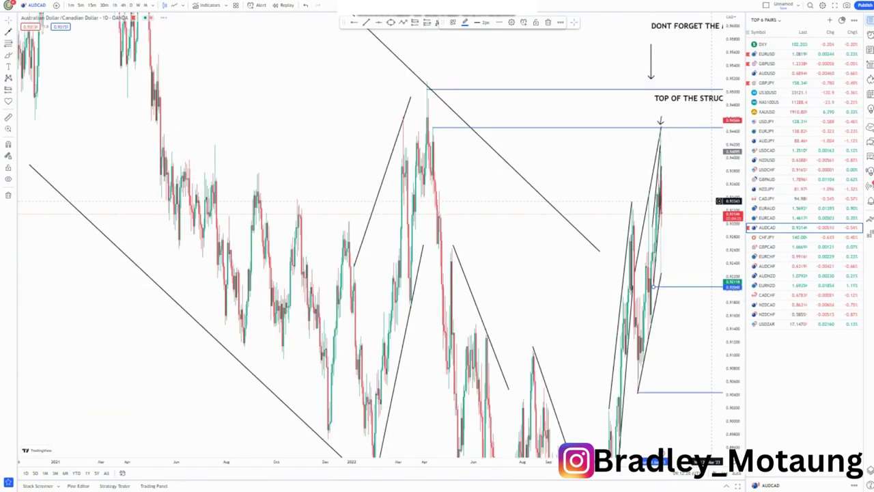
scroll(543, 281, "up", 3)
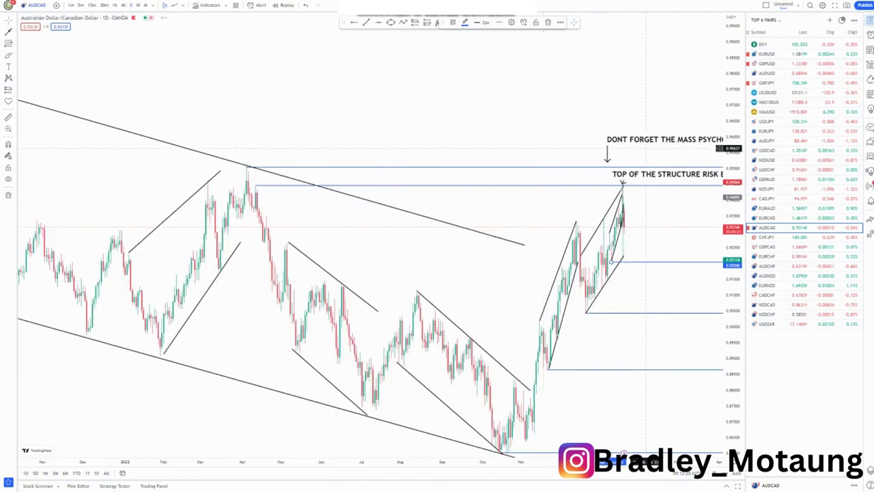
left_click_drag(540, 135, 440, 107)
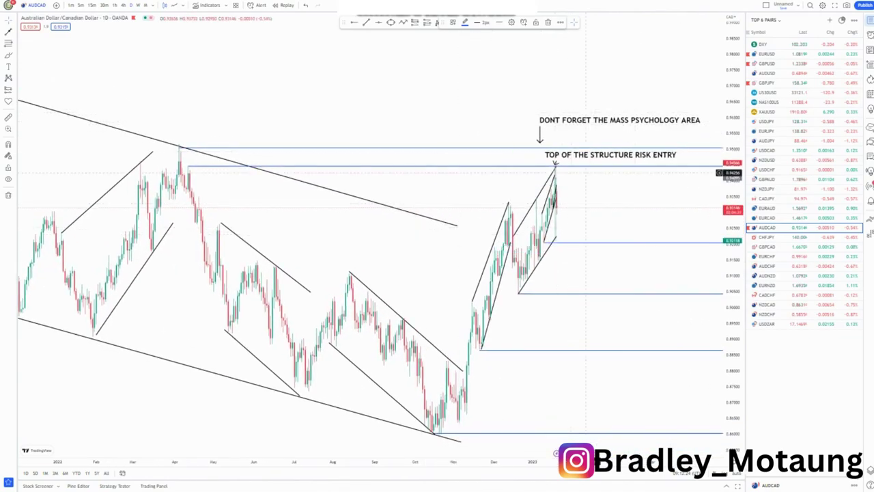
left_click(595, 169)
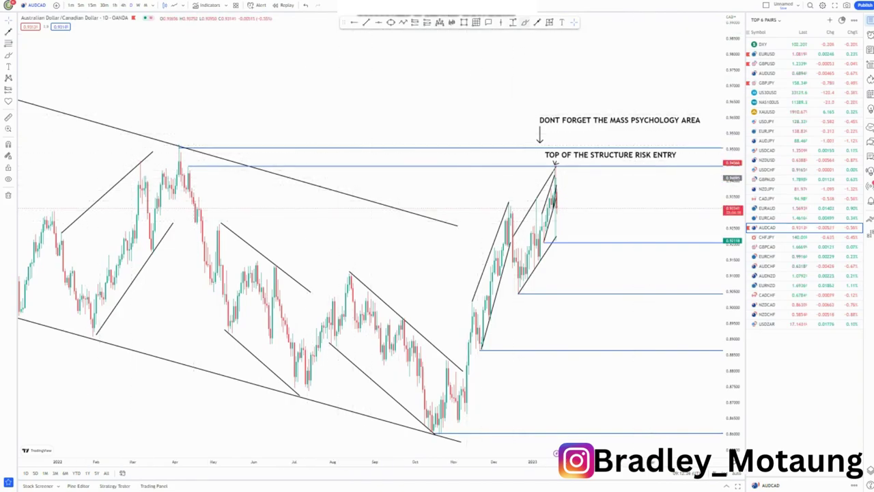
Circle the April high and the January peak at the top blue level with the Brush, and remove the marks.
mouse_move(198, 162)
left_mouse_down()
mouse_move(185, 174)
mouse_move(213, 176)
mouse_move(198, 161)
left_mouse_up()
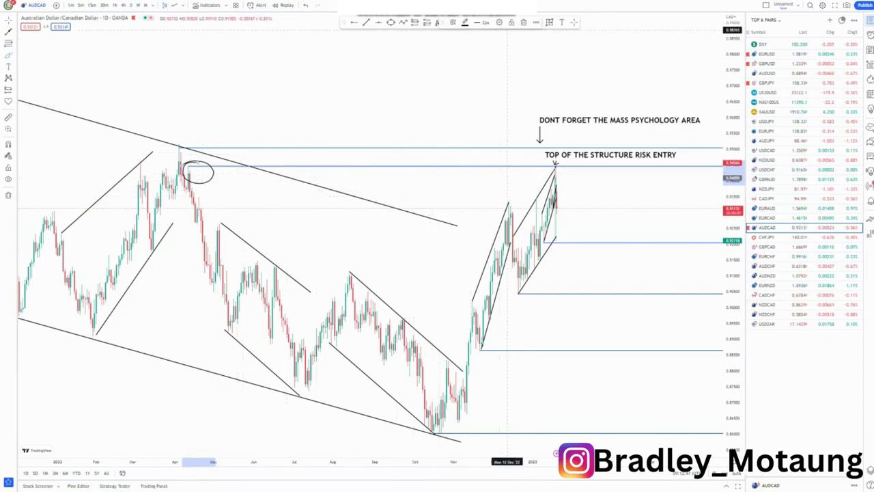
key("Delete")
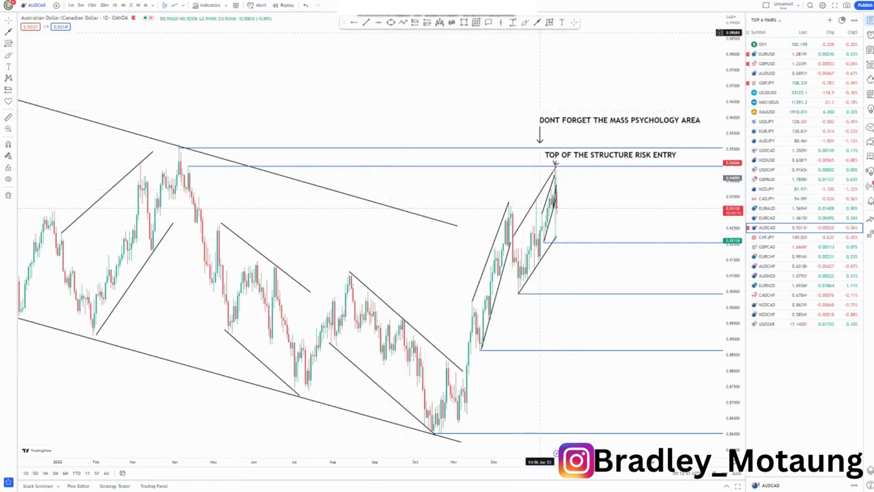
mouse_move(188, 161)
left_mouse_down()
mouse_move(180, 172)
mouse_move(197, 165)
left_mouse_up()
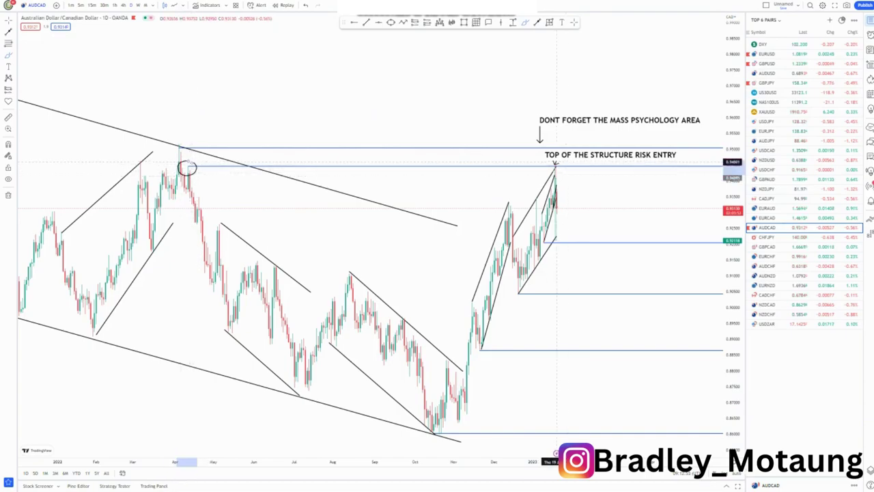
mouse_move(544, 168)
left_mouse_down()
mouse_move(558, 165)
mouse_move(559, 136)
mouse_move(564, 165)
left_mouse_up()
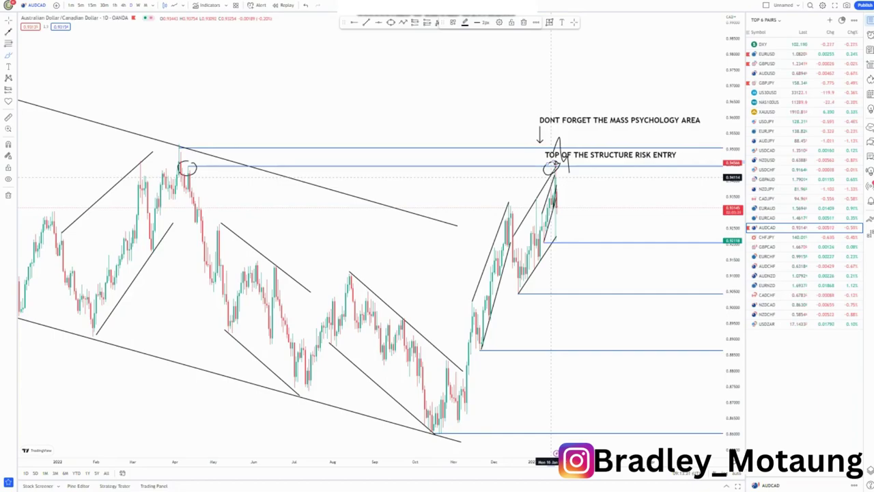
key("Delete")
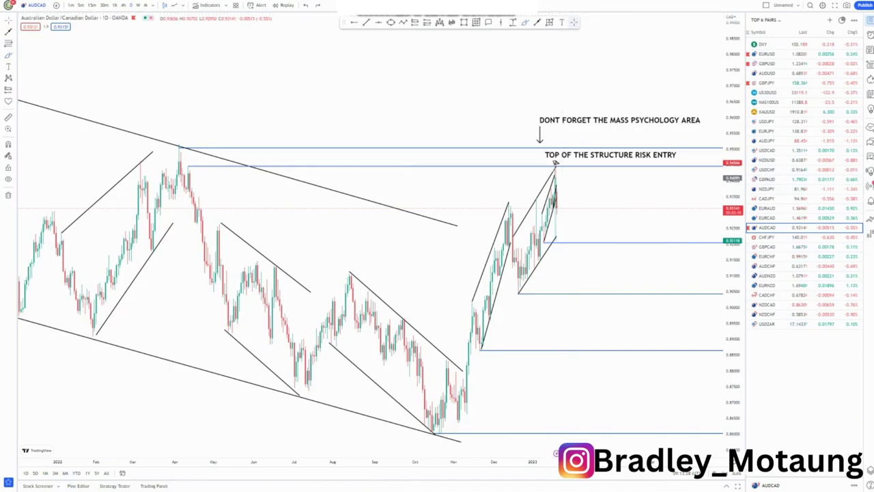
Switch the chart to the 4-hour timeframe and frame the two rising channels below the risk entry note.
left_click_drag(732, 123, 733, 223)
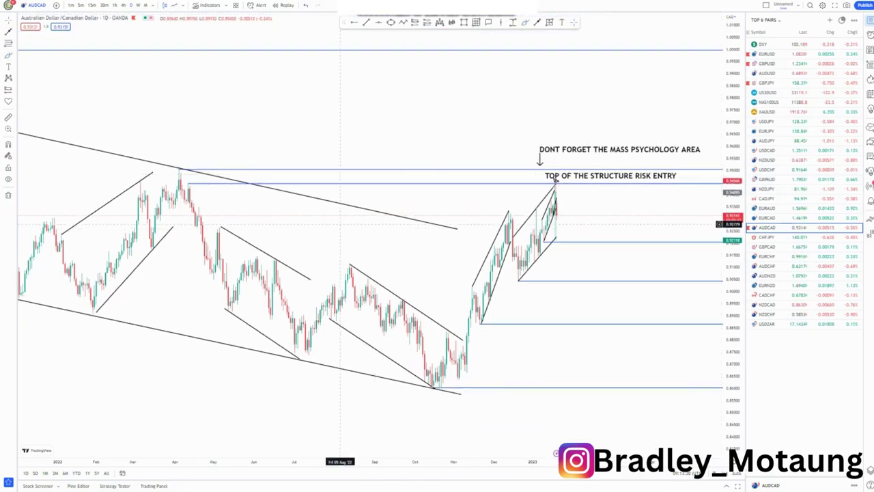
scroll(340, 224, "up", 3)
left_click_drag(732, 312, 731, 256)
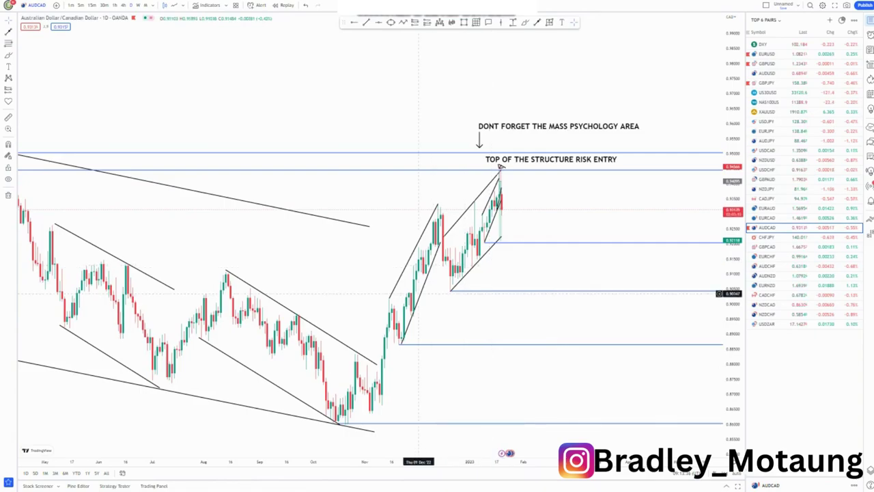
scroll(419, 294, "down", 3)
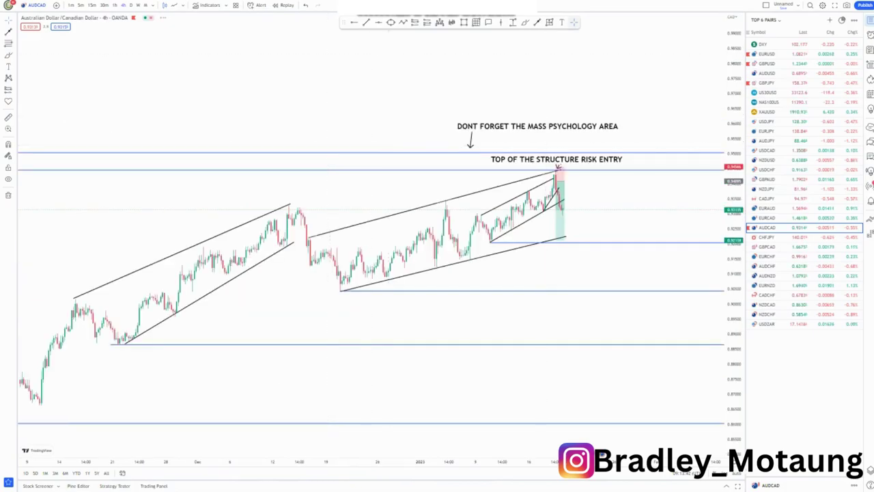
left_click_drag(734, 340, 733, 190)
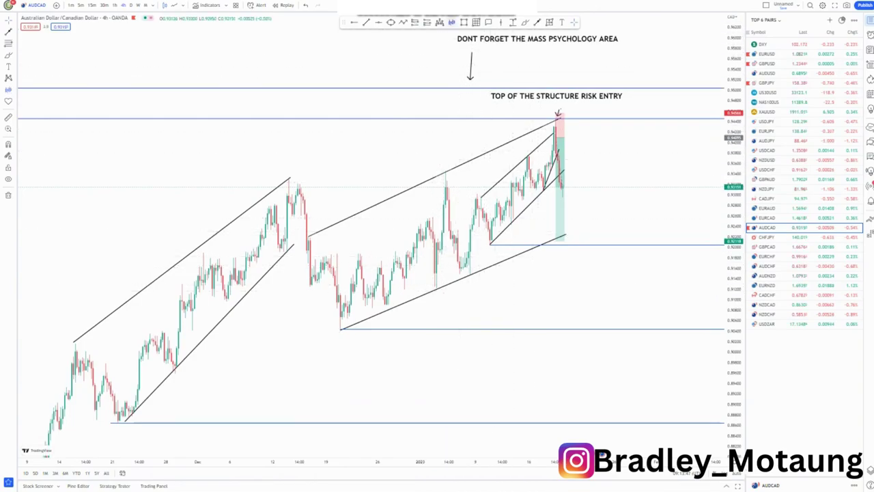
Copy the price bars from 30 December to 17 January as a bars pattern, place it above the first channel's end, and delete it.
left_click(412, 230)
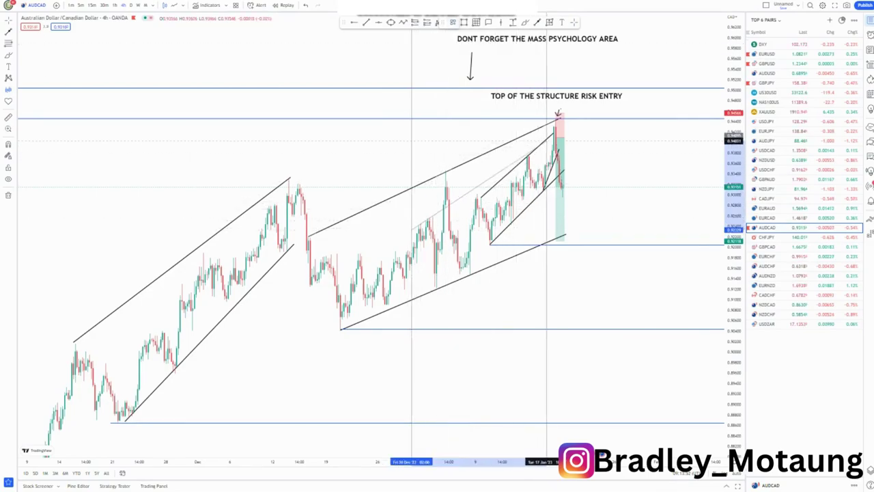
left_click(546, 153)
left_click_drag(476, 175, 369, 120)
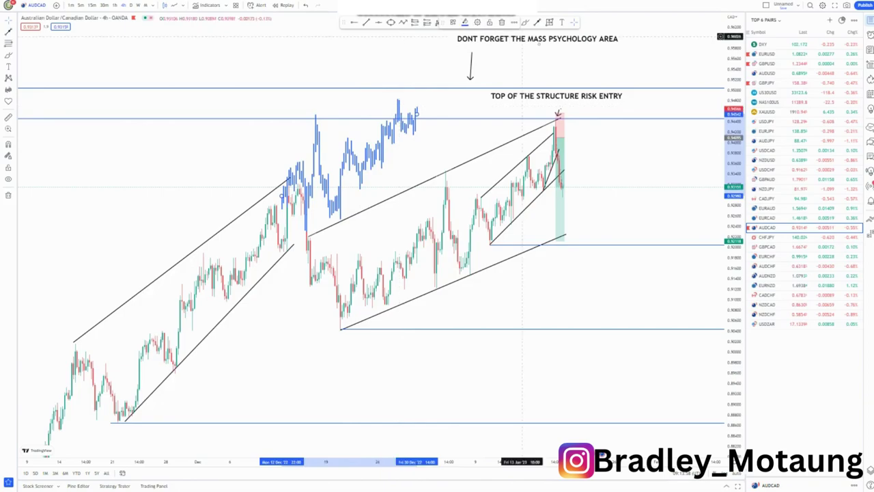
left_click(501, 22)
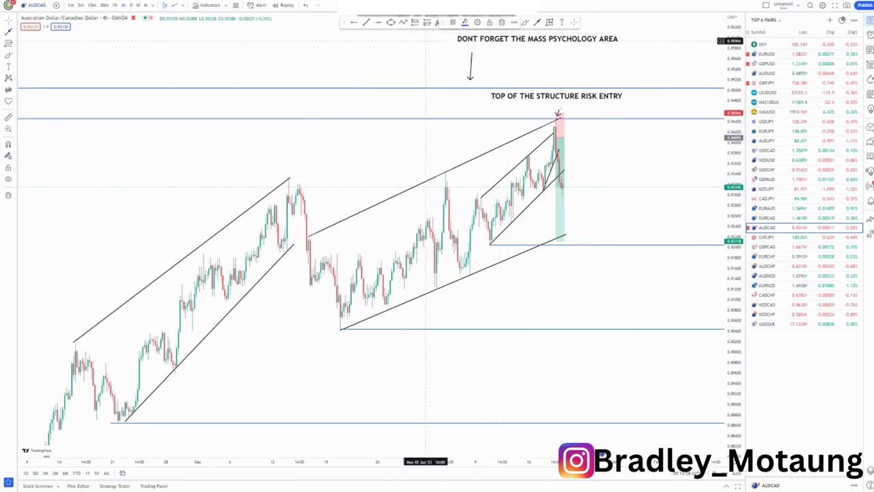
Circle the final rally into the channel top with the Brush and remove the drawing.
mouse_move(553, 119)
left_mouse_down()
mouse_move(546, 163)
mouse_move(555, 119)
left_mouse_up()
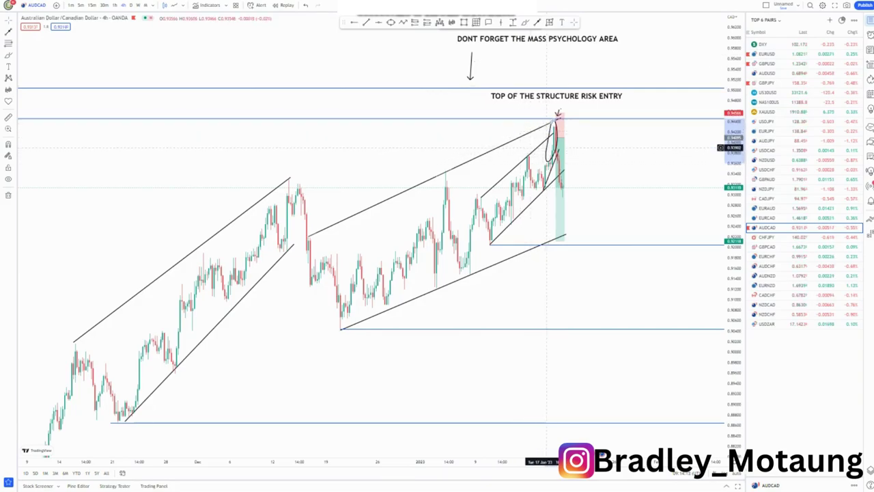
right_click(547, 155)
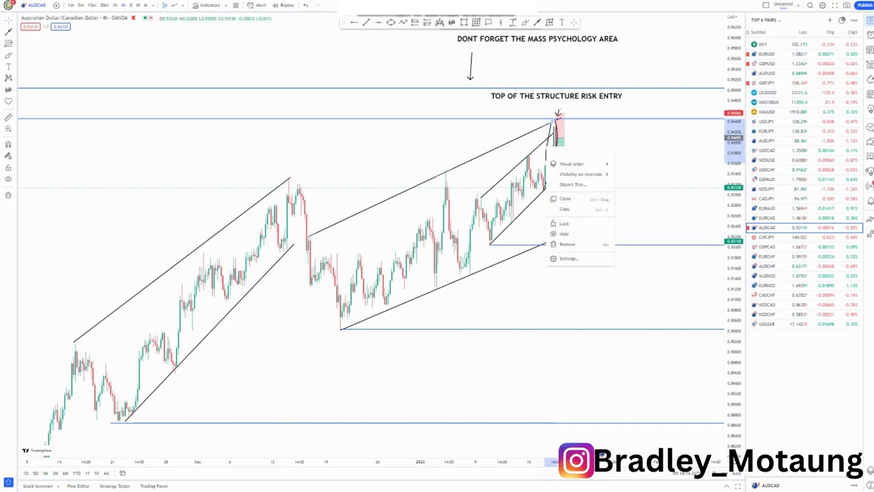
left_click(567, 244)
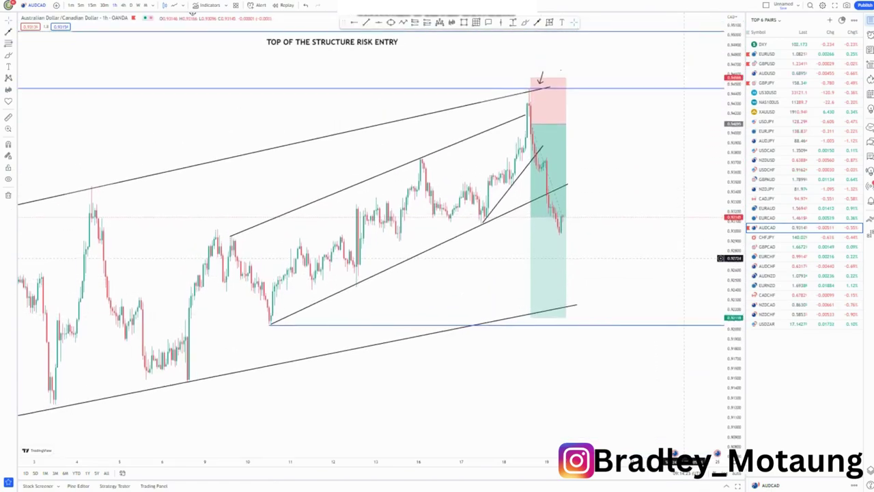
On the 1-hour chart, mark the candles around the peak and the short entry level with Brush strokes, and undo them.
mouse_move(536, 124)
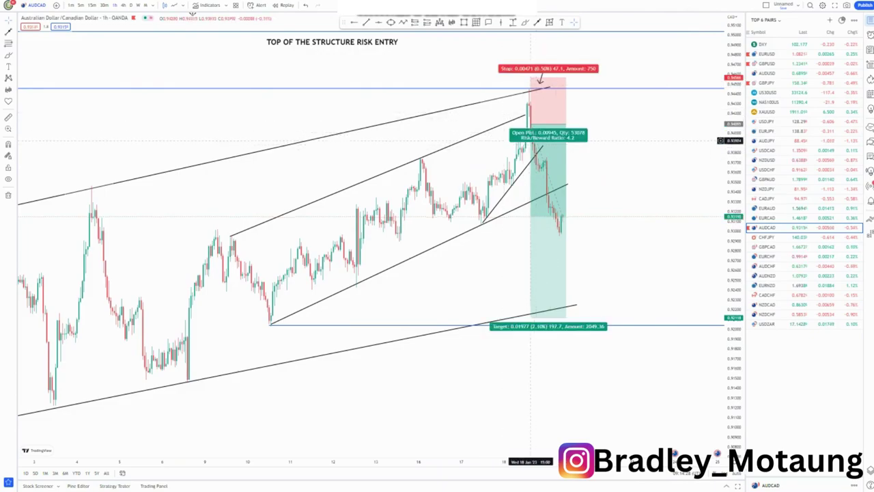
scroll(635, 171, "up", 2)
left_click_drag(734, 224, 734, 185)
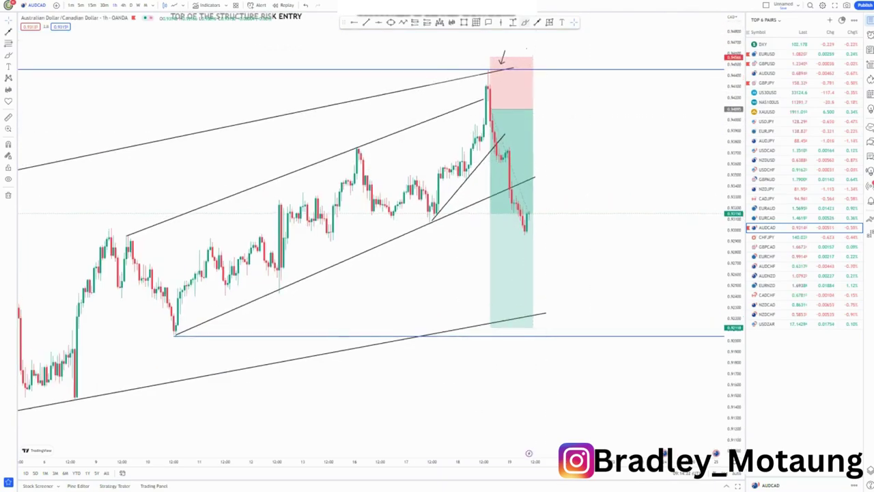
mouse_move(488, 84)
left_mouse_down()
mouse_move(481, 136)
mouse_move(498, 91)
mouse_move(515, 114)
left_mouse_up()
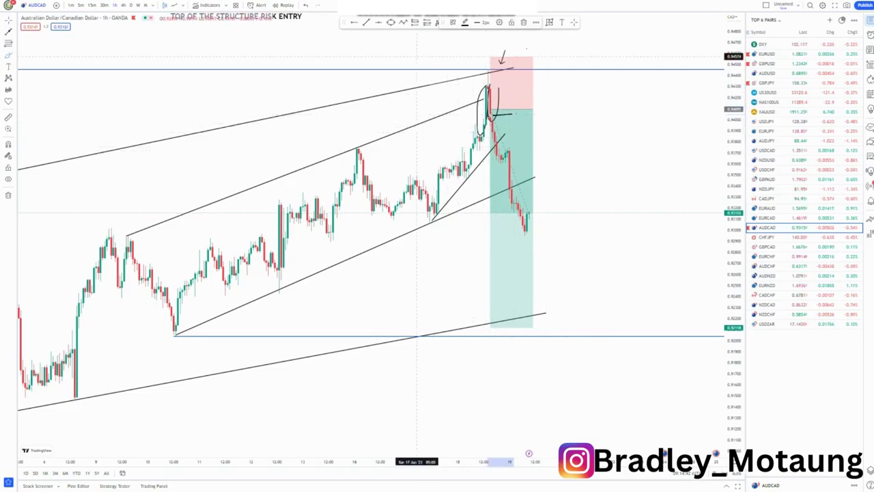
left_click(305, 5)
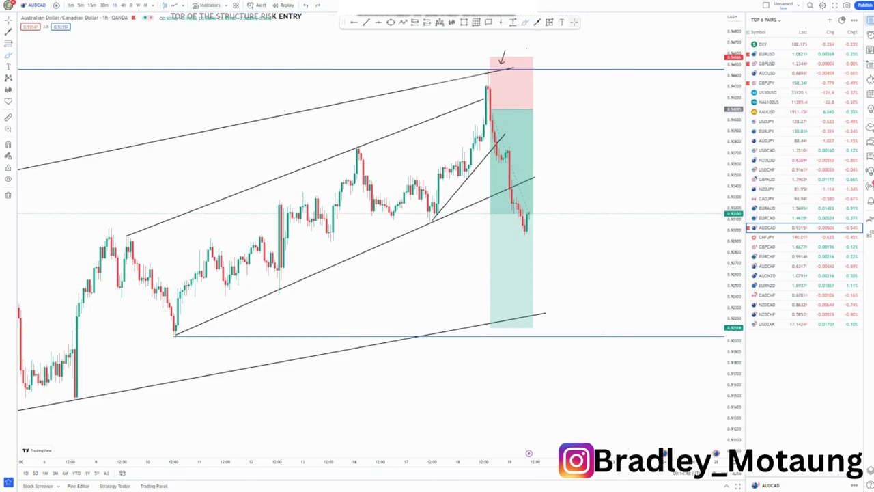
Draw two short trend lines bounding the small consolidation after the drop from the peak, shifting the upper line's start closer to it.
scroll(602, 119, "up", 2)
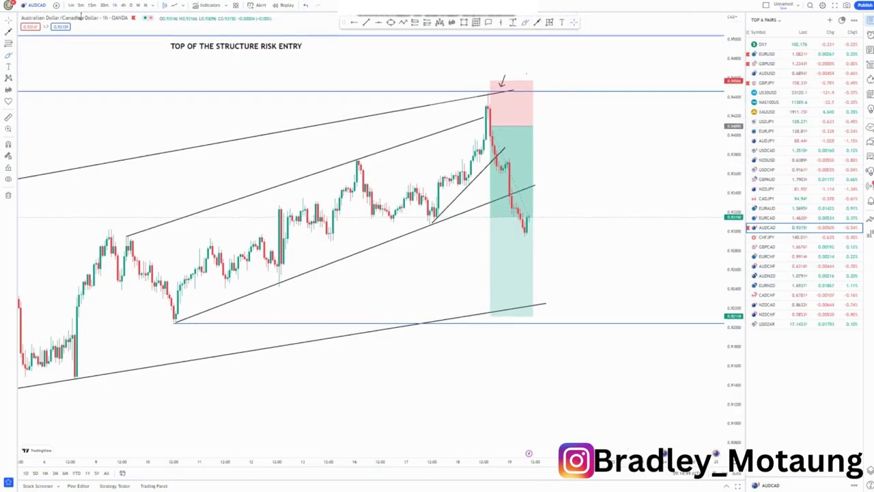
left_click_drag(734, 293, 733, 191)
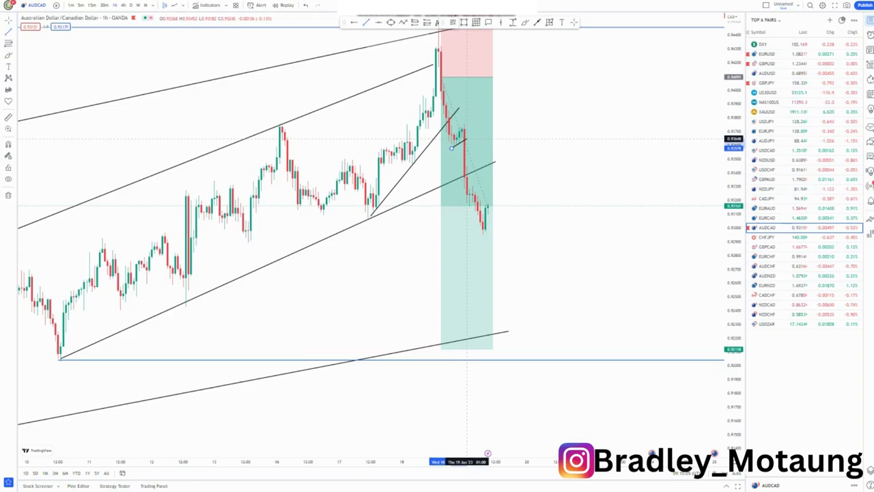
left_click(467, 139)
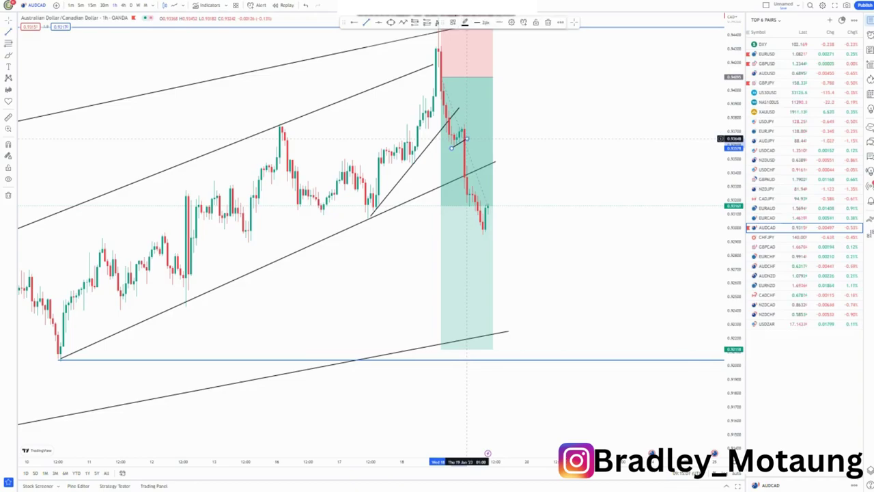
left_click(543, 139)
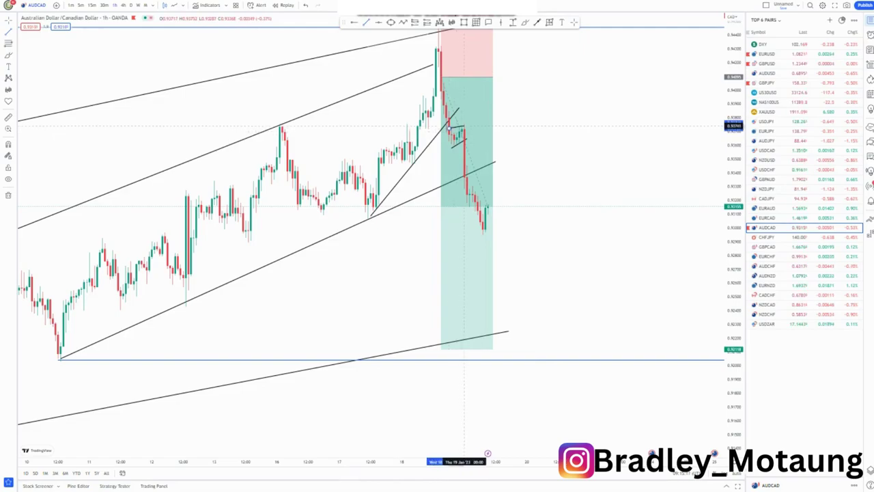
left_click(464, 126)
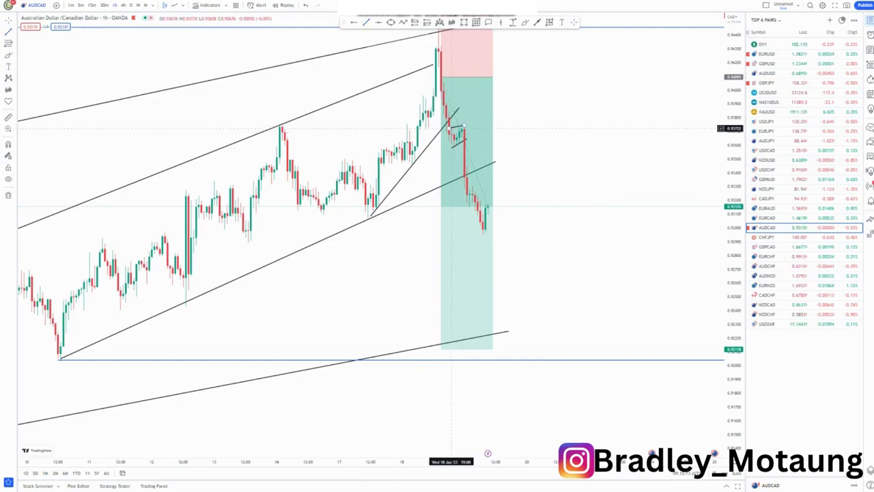
left_click_drag(449, 128, 452, 128)
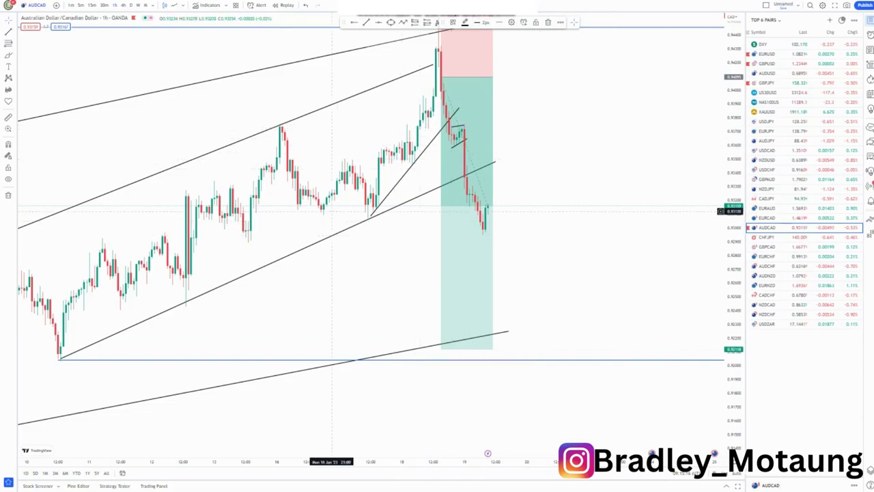
left_click(332, 211)
Place a short position at the consolidation's breakdown with entry at 0.93587, and tighten its stop to 0.93811.
scroll(332, 208, "up", 2)
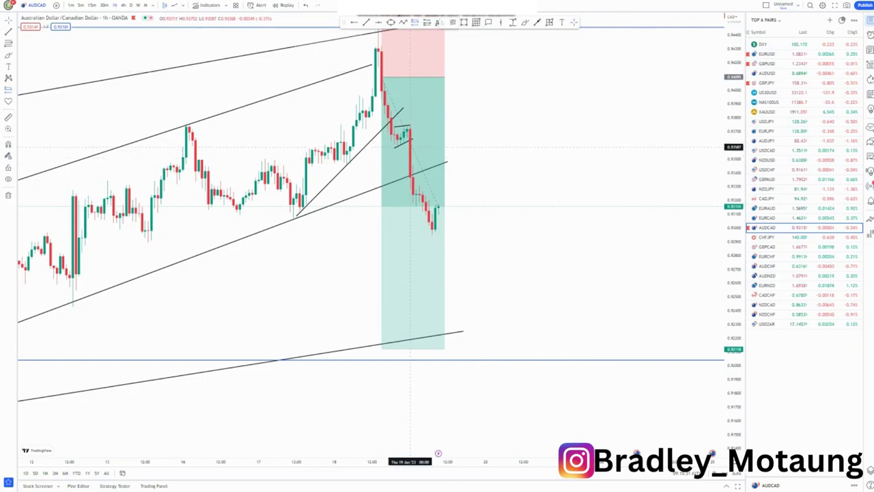
left_click(409, 147)
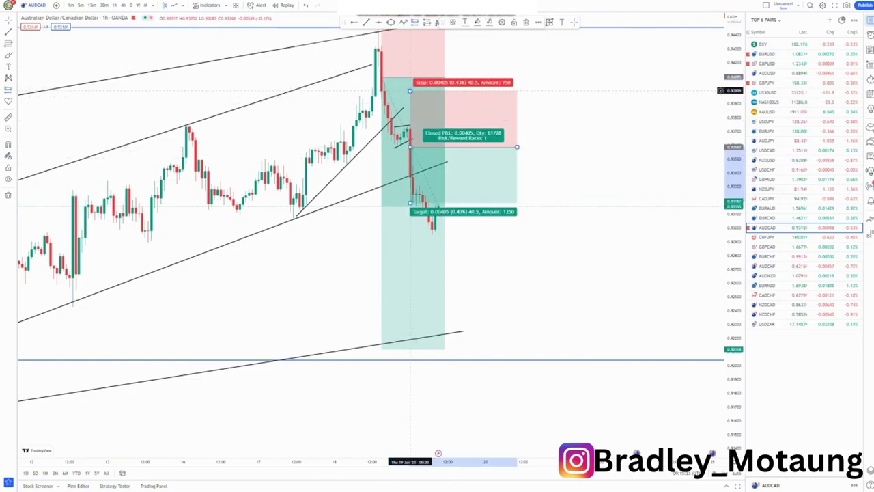
left_click_drag(409, 90, 409, 117)
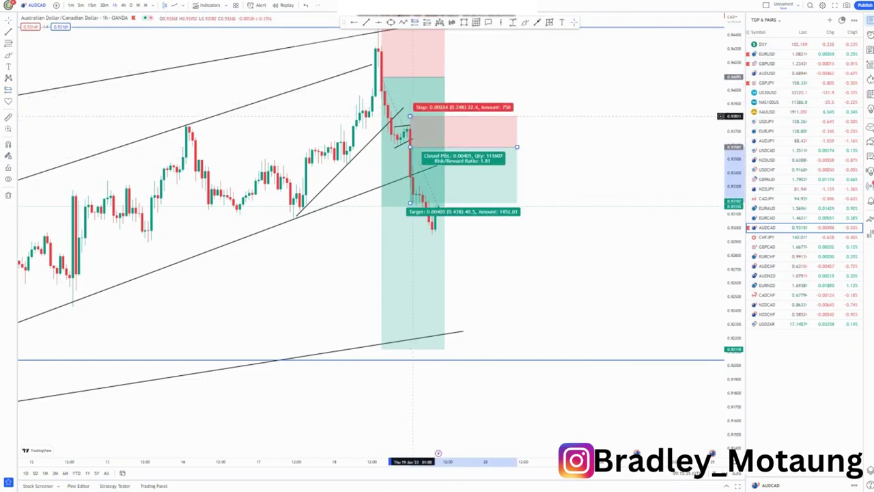
left_click(611, 187)
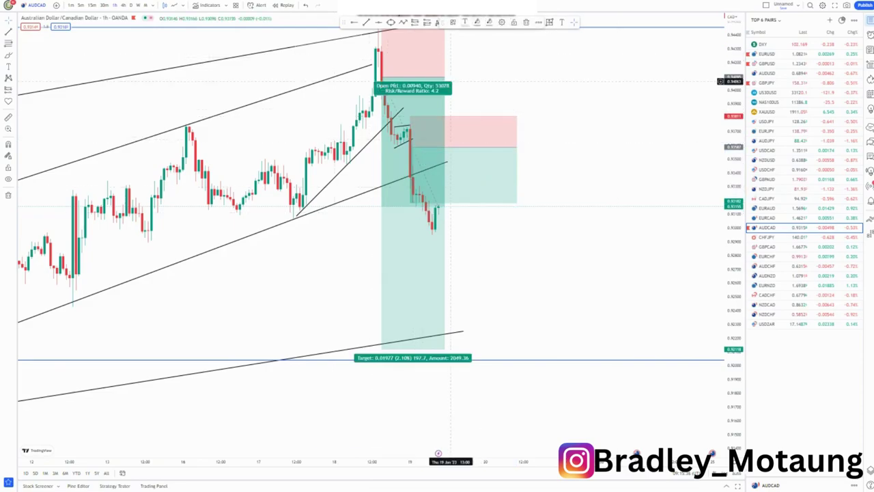
Rescale the price axis to examine both short positions and the sell-off from the peak.
left_click_drag(734, 171, 734, 203)
left_click_drag(648, 238, 650, 255)
left_click_drag(734, 326, 734, 291)
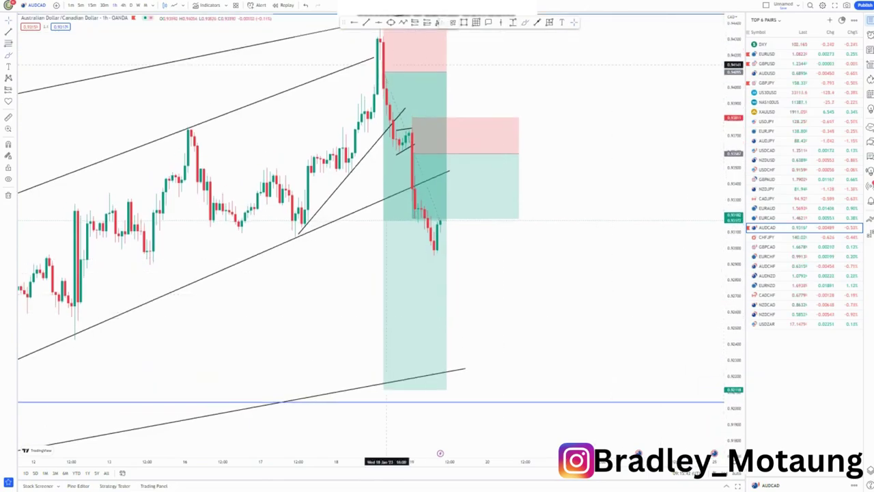
Mark the first short's entry level and the second short's stop level with Brush strokes, and remove the surplus strokes.
left_click(380, 73)
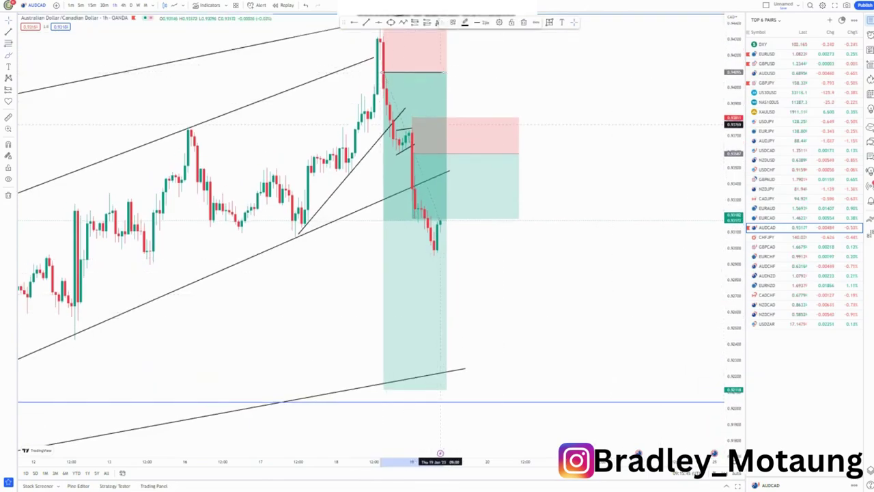
left_click_drag(414, 117, 459, 115)
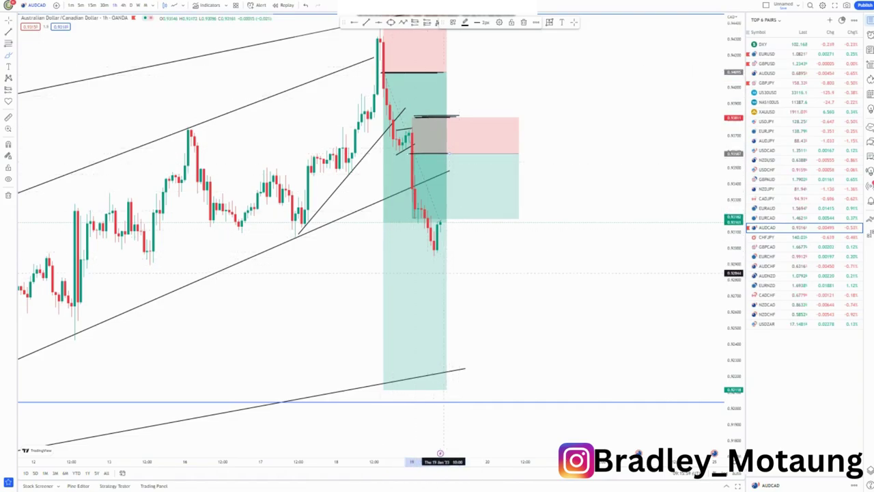
left_click(305, 6)
left_click(305, 5)
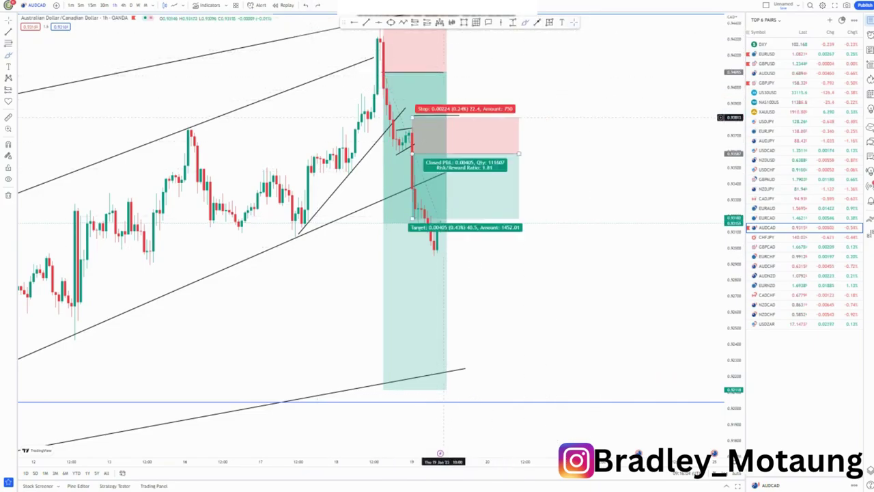
left_click(446, 115)
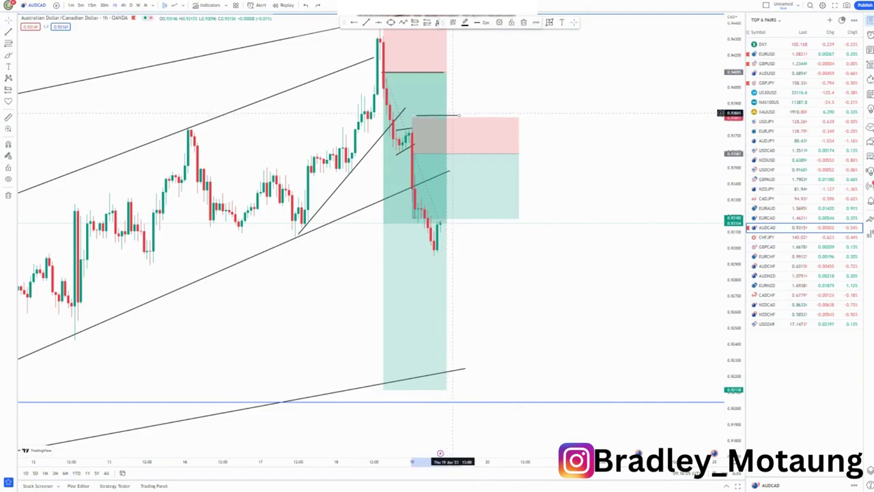
Move both short positions' targets to the recent low, the second to 0.92956 and the first to 0.92976.
left_click(413, 213)
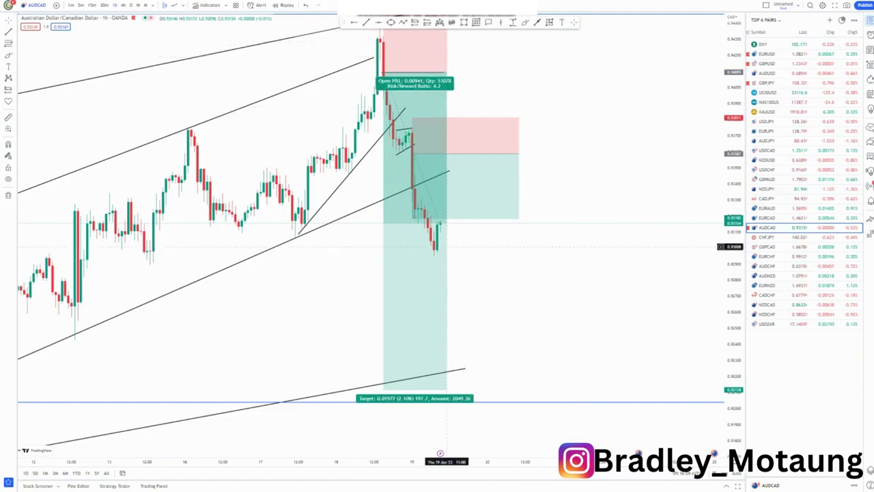
left_click_drag(412, 218, 411, 254)
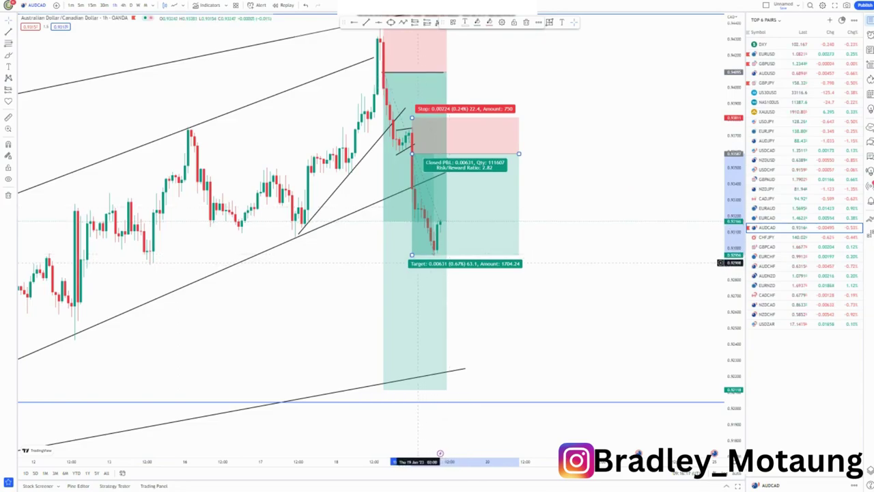
left_click(380, 384)
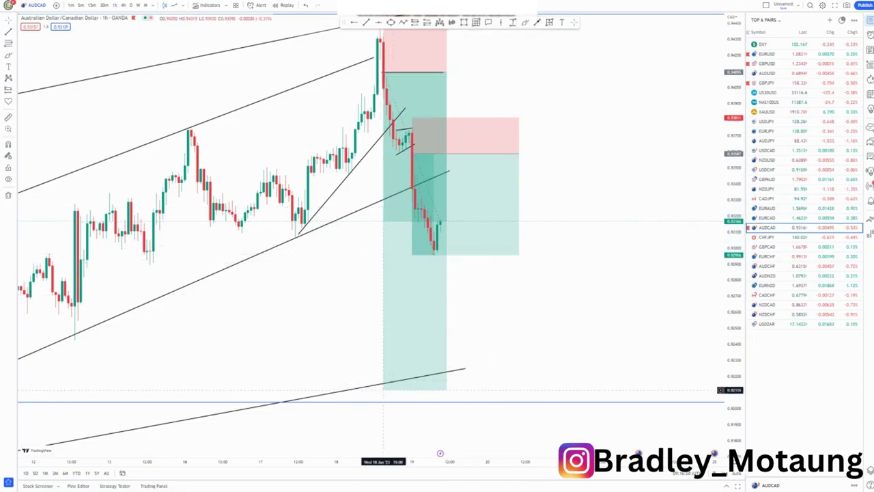
left_click(383, 389)
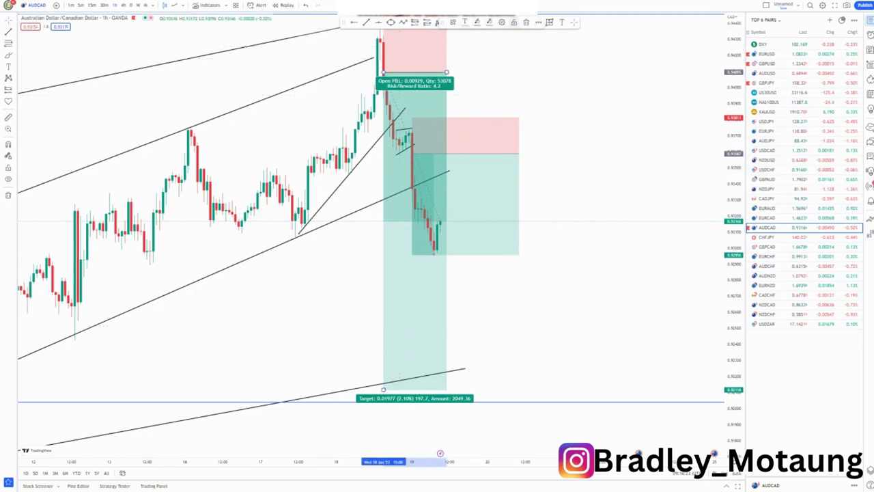
left_click_drag(383, 389, 383, 251)
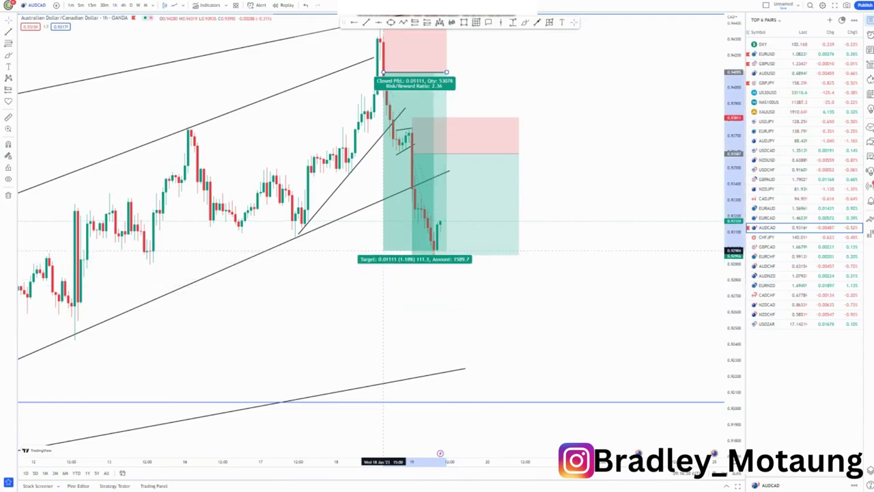
left_click(579, 337)
Tighten the first short position's stop to 0.94541, just above the peak.
left_click_drag(579, 349, 586, 387)
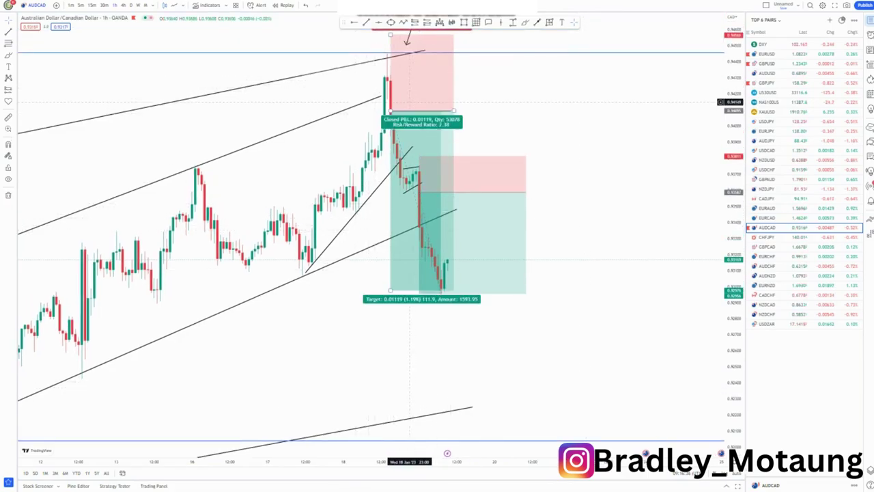
left_click_drag(733, 164, 733, 230)
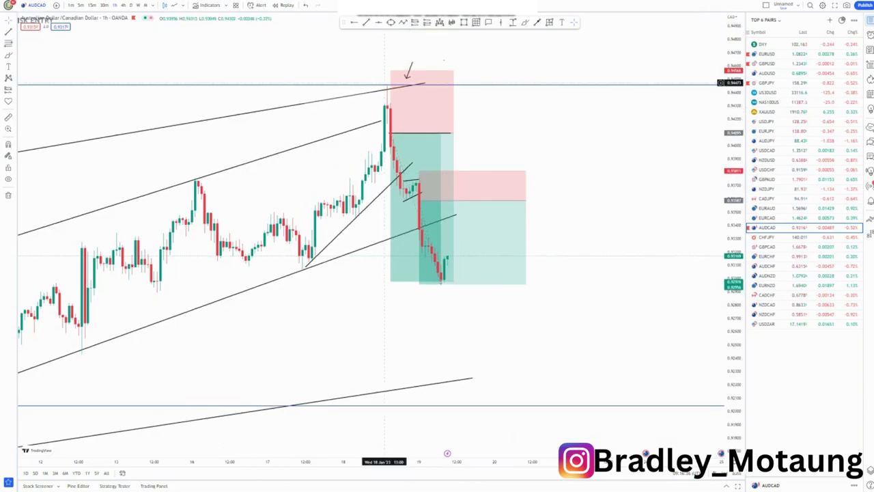
mouse_move(396, 75)
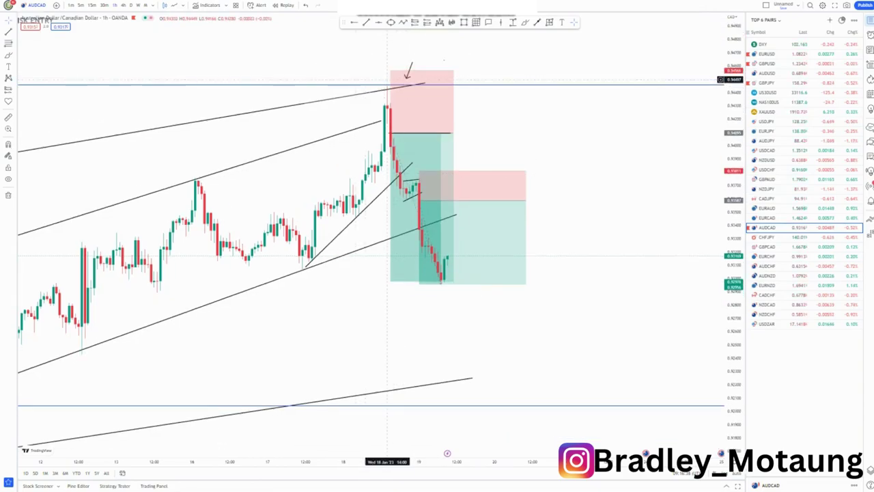
mouse_move(388, 70)
left_mouse_down()
mouse_move(390, 82)
mouse_move(390, 75)
left_mouse_up()
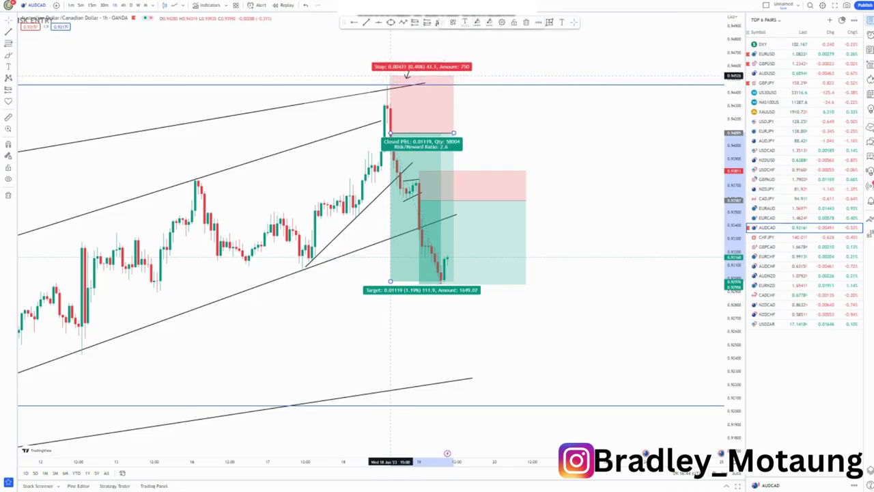
left_click(538, 127)
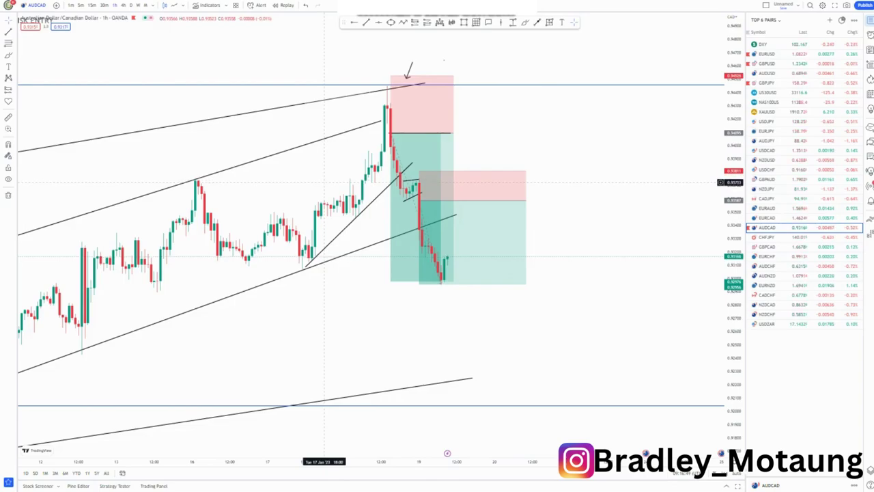
mouse_move(390, 76)
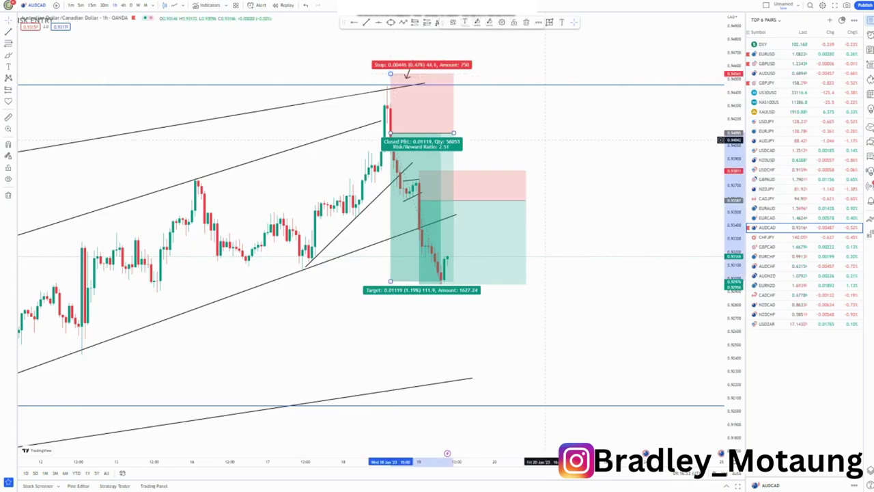
Extend both short positions' targets down to the lower blue horizontal line, the first to 0.92024 and the second to 0.92038.
left_click_drag(537, 307, 556, 275)
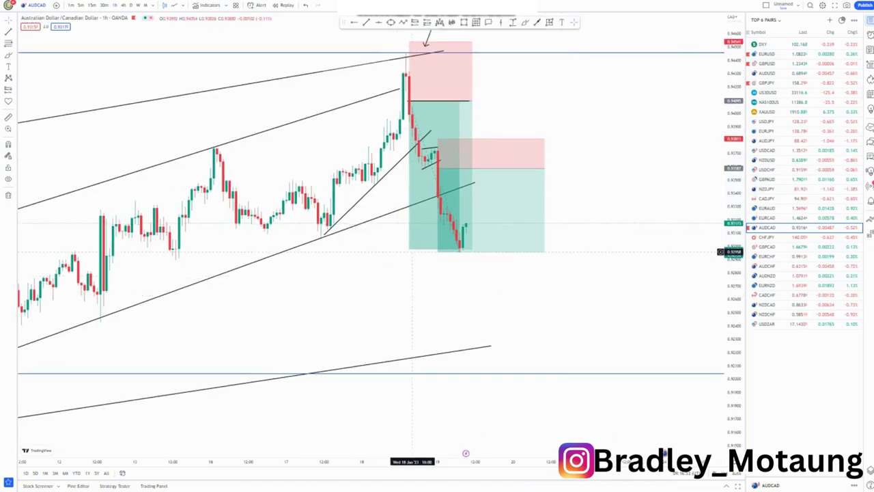
mouse_move(409, 247)
left_click_drag(409, 248, 408, 375)
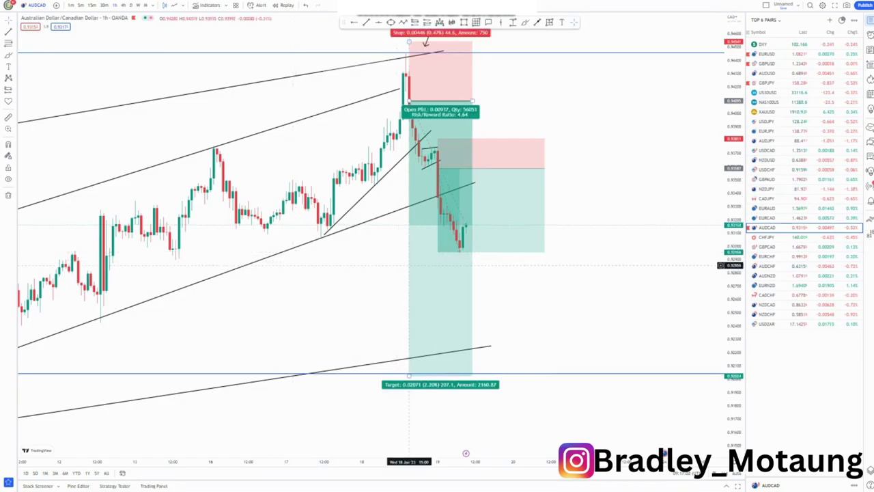
left_click_drag(438, 251, 437, 374)
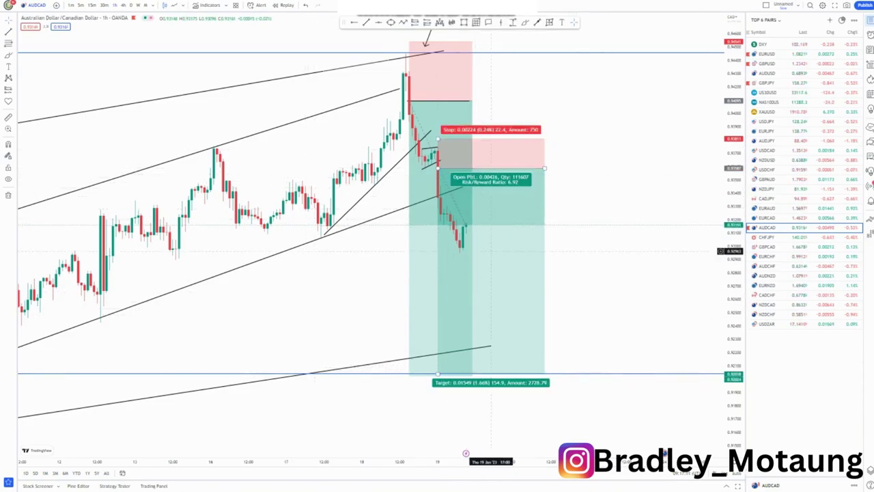
Delete the second short position at the consolidation breakdown.
scroll(398, 242, "down", 3)
left_click(538, 180)
left_click(526, 23)
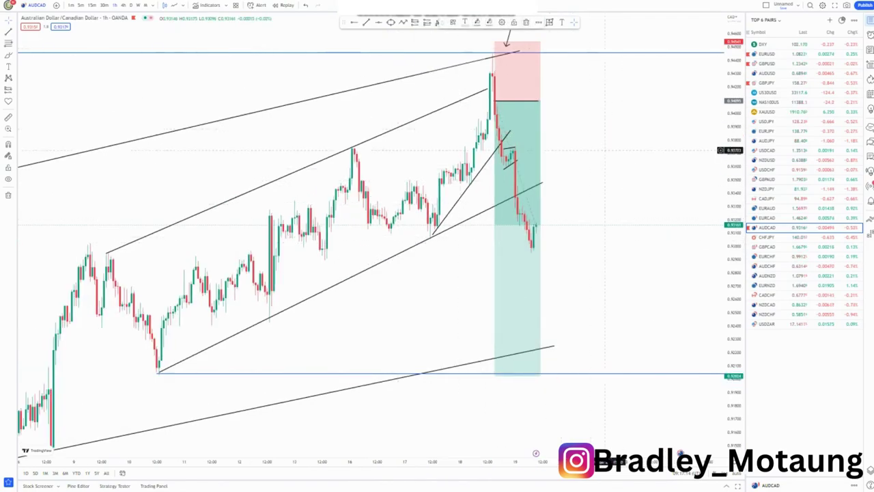
Trace the drop out of the small consolidation with a Brush stroke.
left_click_drag(733, 116, 734, 203)
scroll(637, 232, "up", 3)
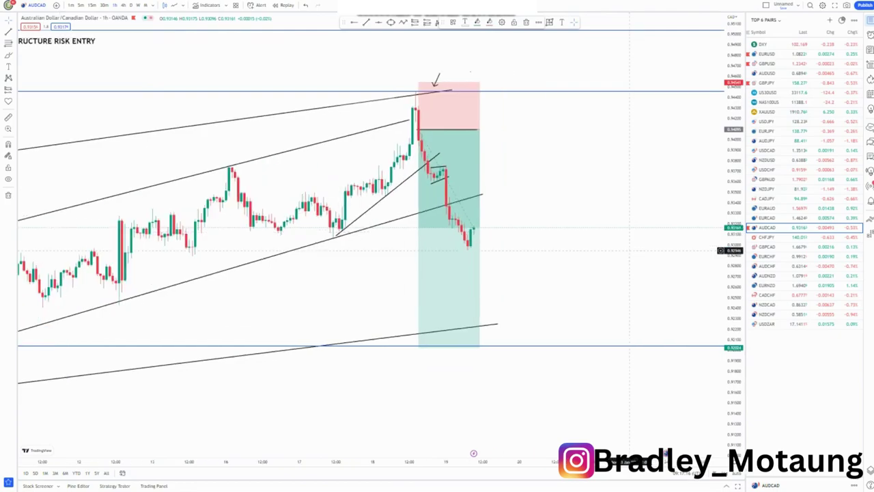
scroll(410, 192, "up", 2)
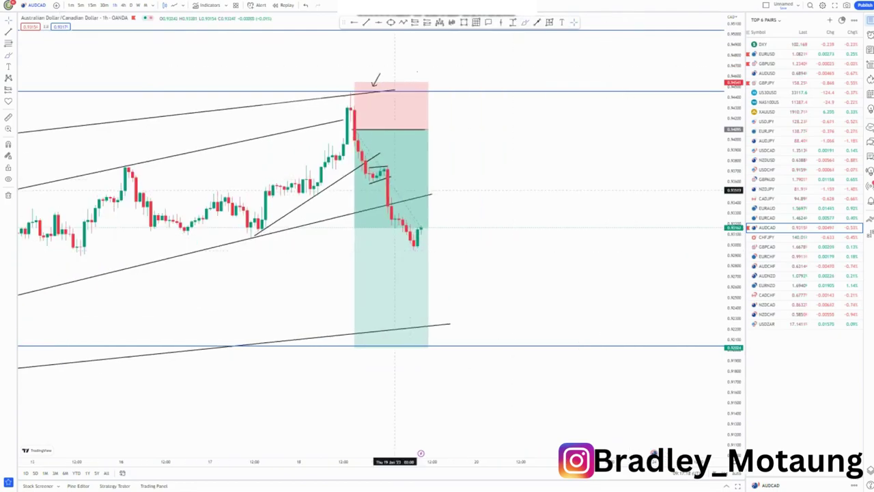
left_click_drag(387, 172, 402, 250)
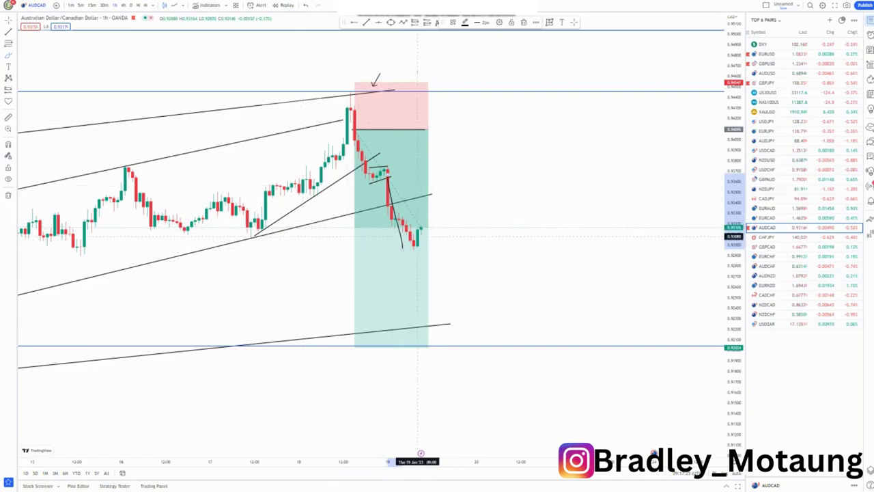
Sketch a projected zigzag consolidation after the latest candle with the Brush, adding upper and lower boundary strokes and a loop at its upper end.
mouse_move(421, 229)
left_mouse_down()
mouse_move(426, 208)
mouse_move(428, 263)
mouse_move(443, 214)
mouse_move(453, 247)
mouse_move(466, 207)
left_mouse_up()
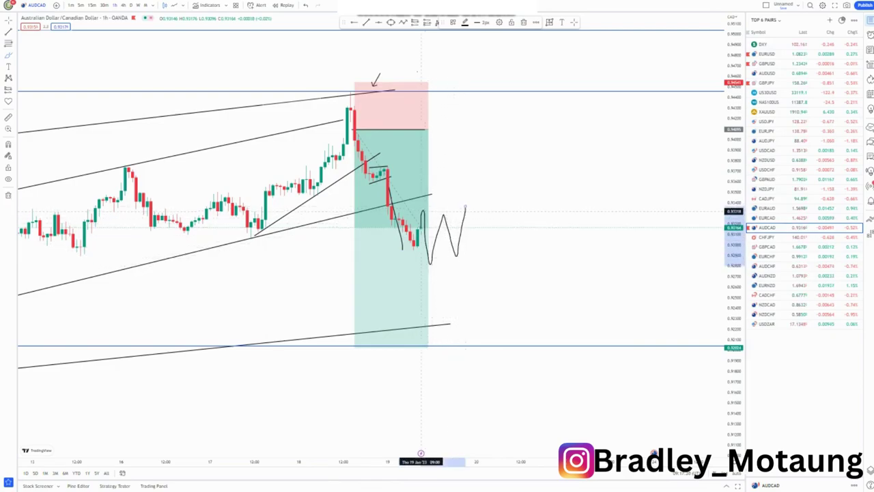
left_click_drag(405, 212, 469, 208)
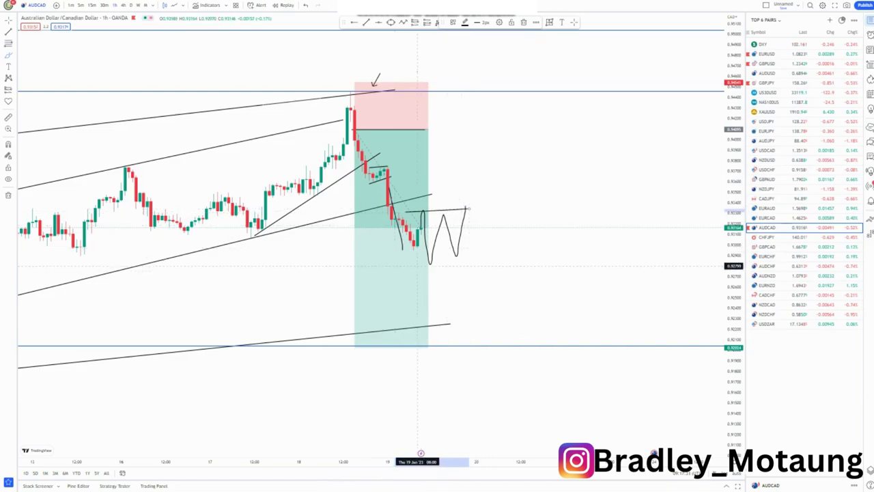
left_click_drag(423, 264, 484, 254)
mouse_move(482, 204)
left_mouse_down()
mouse_move(463, 208)
mouse_move(481, 204)
left_mouse_up()
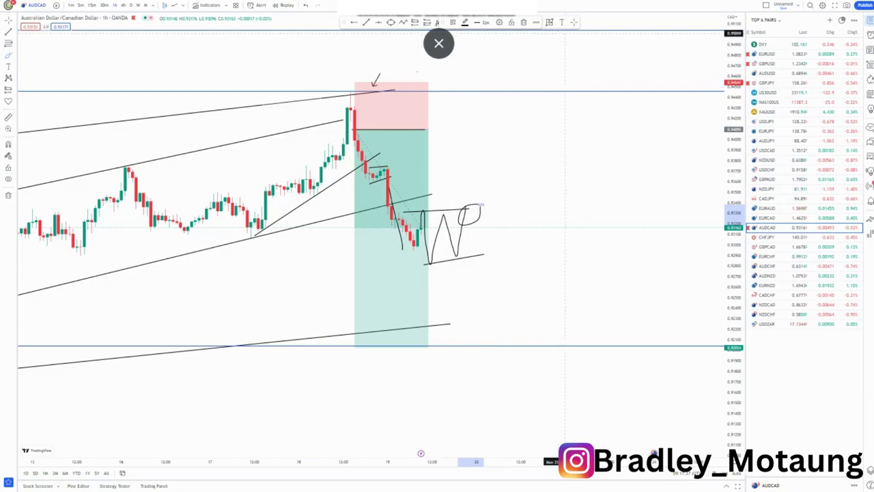
Place a short position at the sketched zigzag's upper end with entry at 0.93324, stop at 0.93532 and target at 0.92036.
left_click(538, 183)
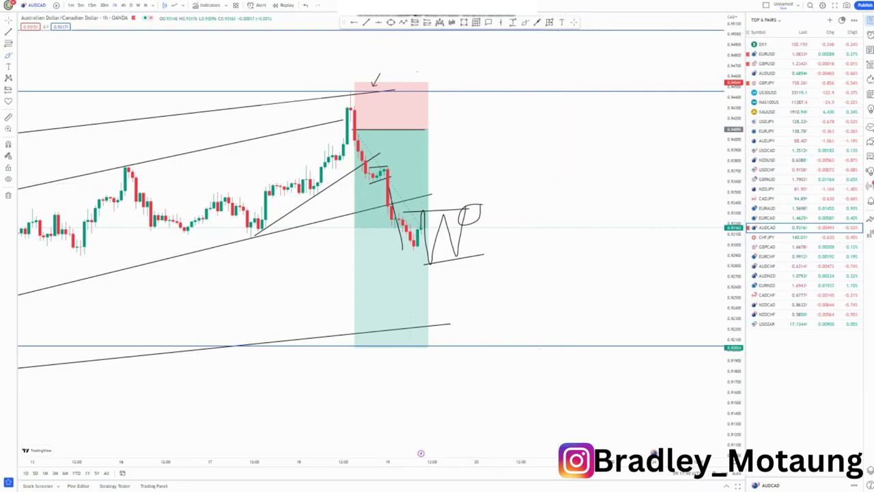
left_click(472, 210)
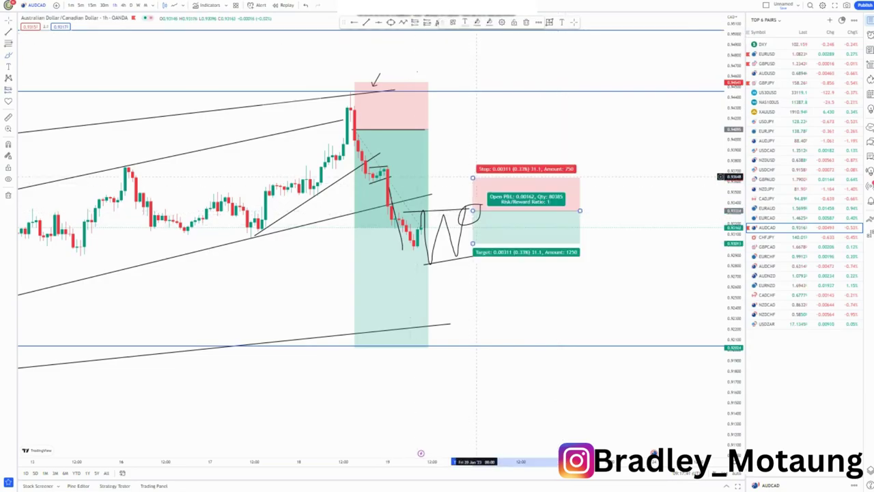
left_click_drag(472, 177, 472, 188)
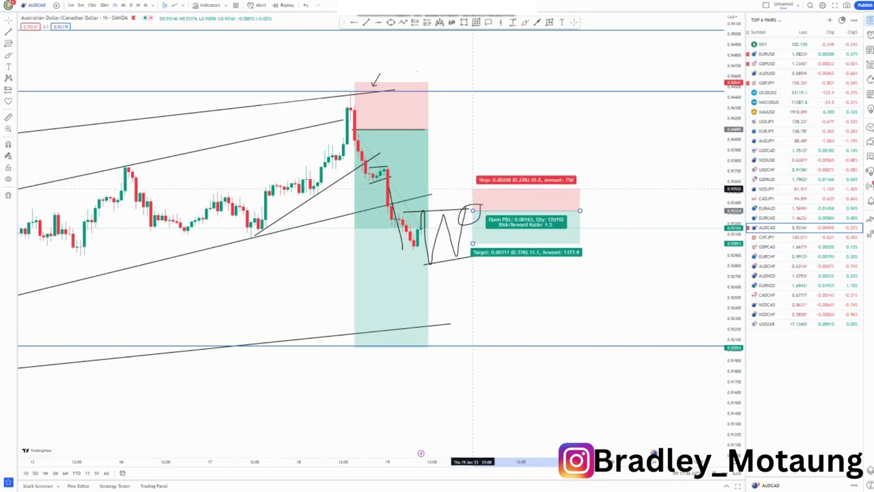
left_click(602, 225)
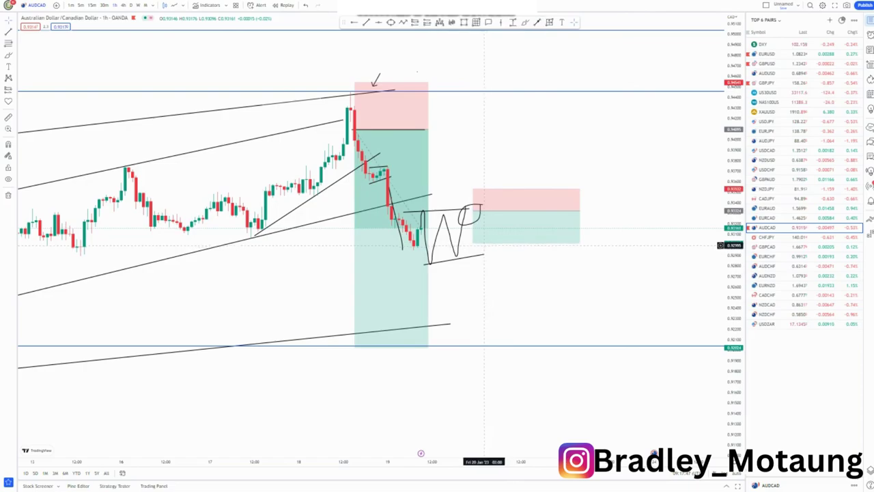
left_click_drag(473, 243, 472, 347)
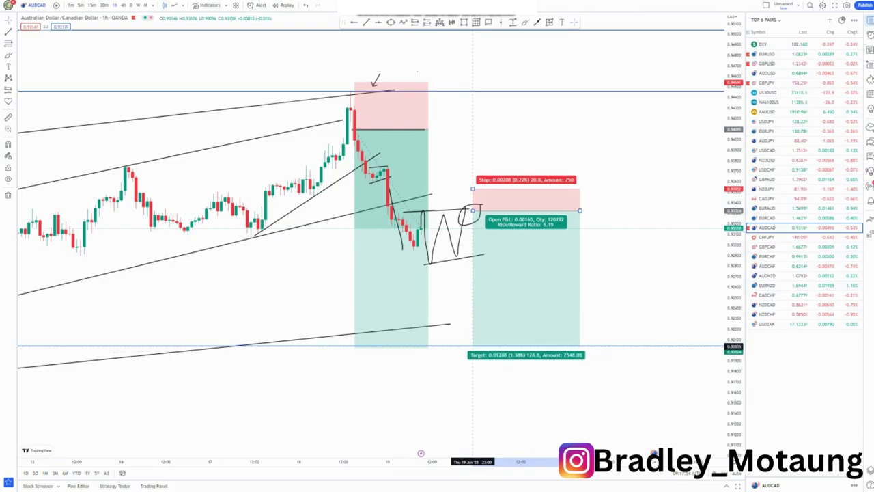
Mark the peak entry and the small consolidation's breakdown with Brush circles and strokes, and undo them.
left_click(394, 378)
scroll(394, 372, "down", 3)
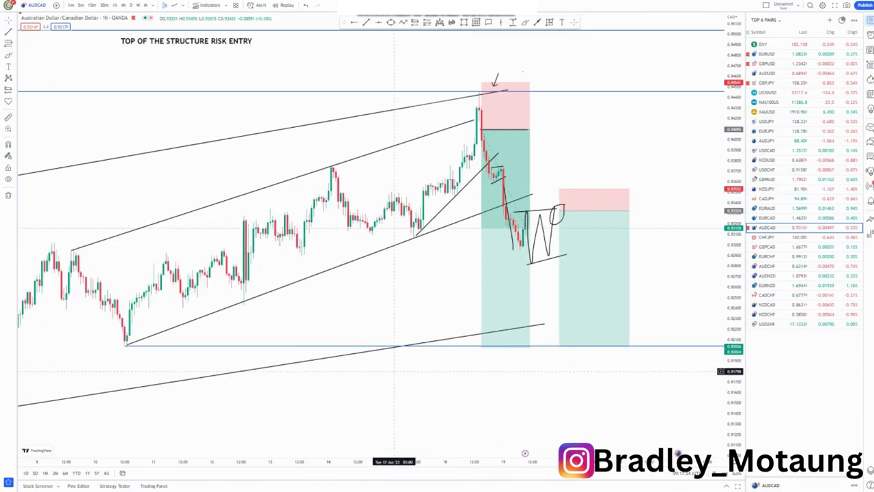
scroll(432, 271, "down", 3)
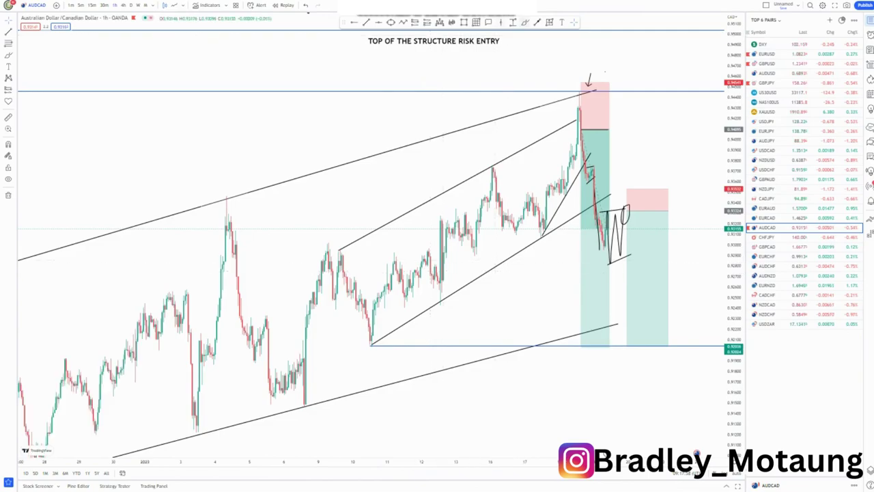
mouse_move(586, 85)
left_mouse_down()
mouse_move(586, 129)
mouse_move(591, 80)
left_mouse_up()
left_click_drag(528, 202, 528, 202)
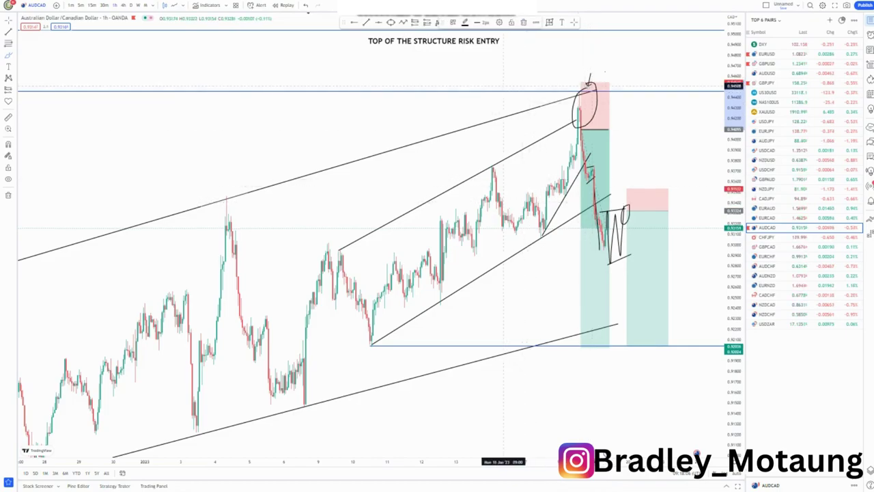
left_click_drag(582, 85, 583, 91)
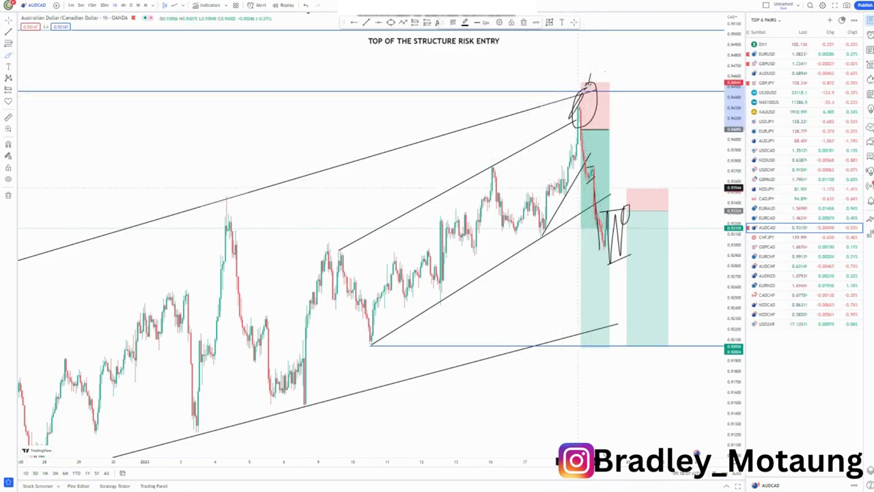
left_click_drag(587, 151, 591, 194)
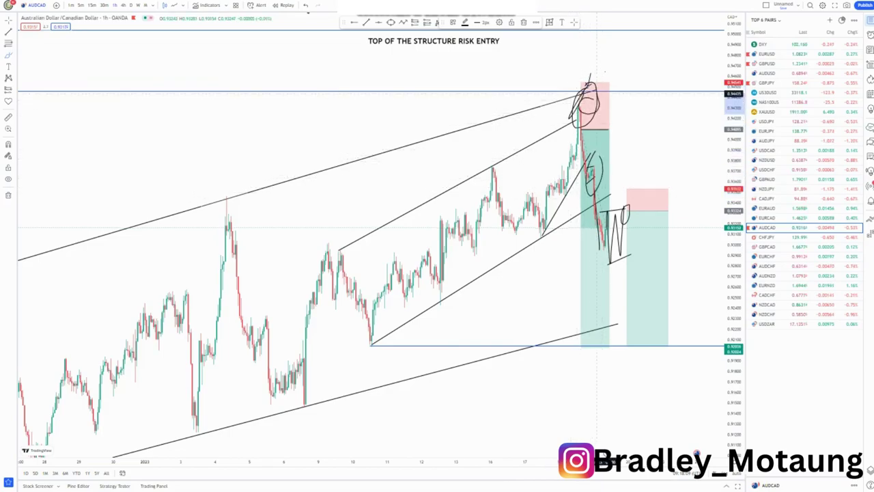
mouse_move(593, 168)
left_mouse_down()
mouse_move(592, 190)
mouse_move(584, 163)
left_mouse_up()
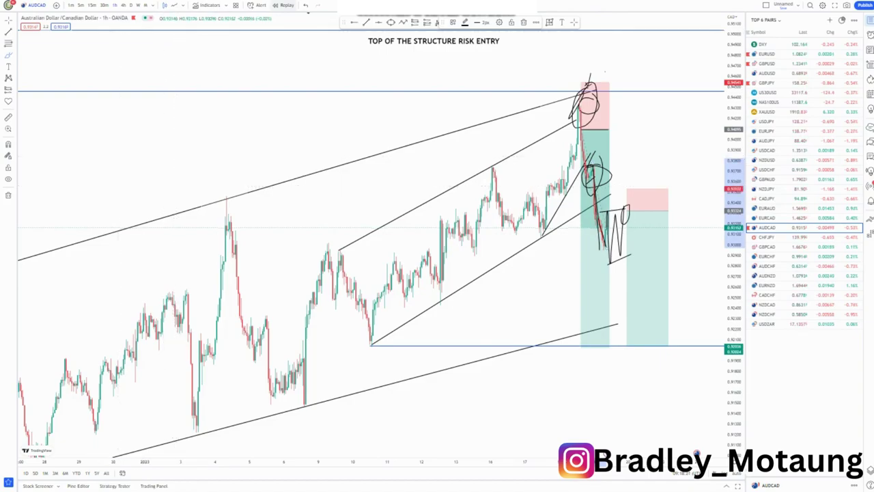
left_click(305, 4)
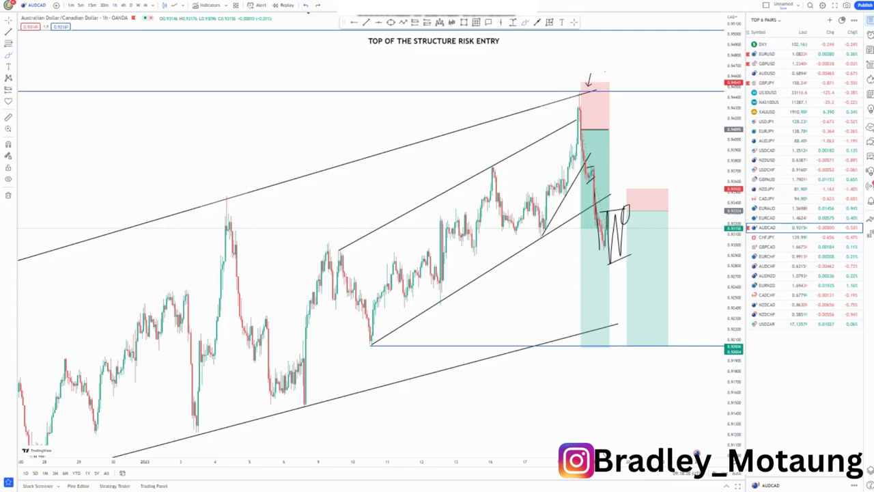
Undo the hypothetical short position and the sketched zigzag with its boundary strokes.
left_click(305, 5)
left_click(305, 6)
left_click(305, 5)
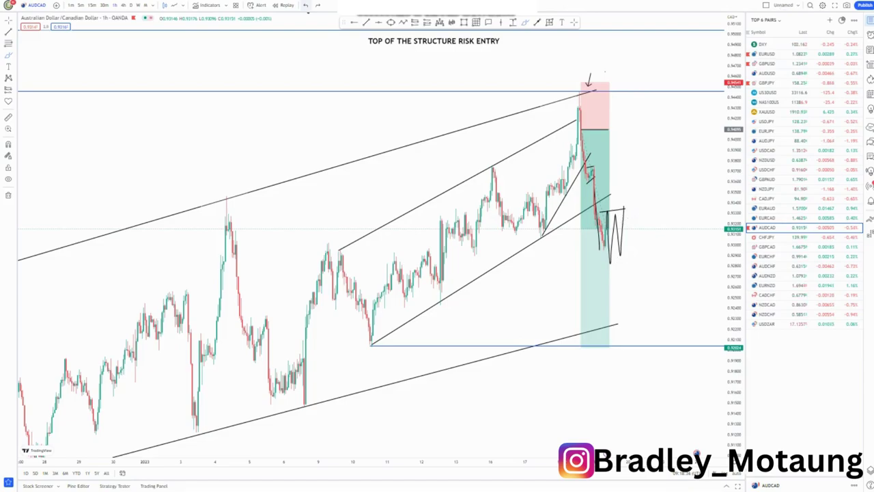
left_click(305, 6)
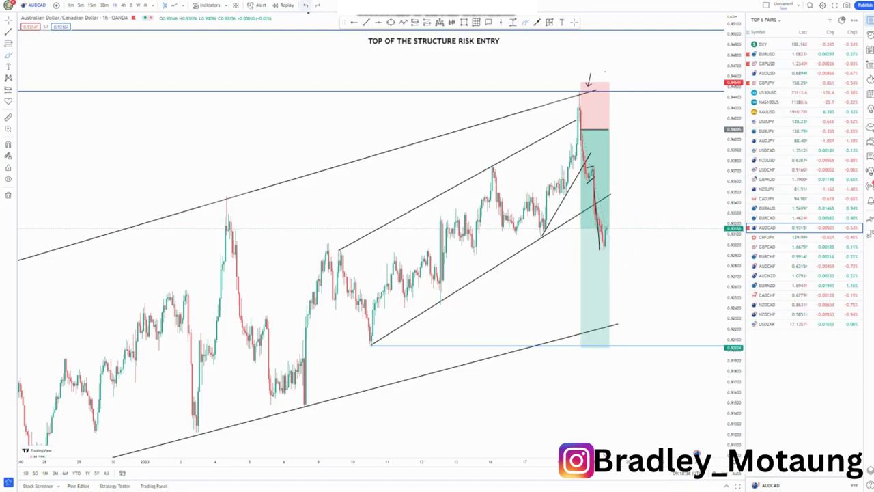